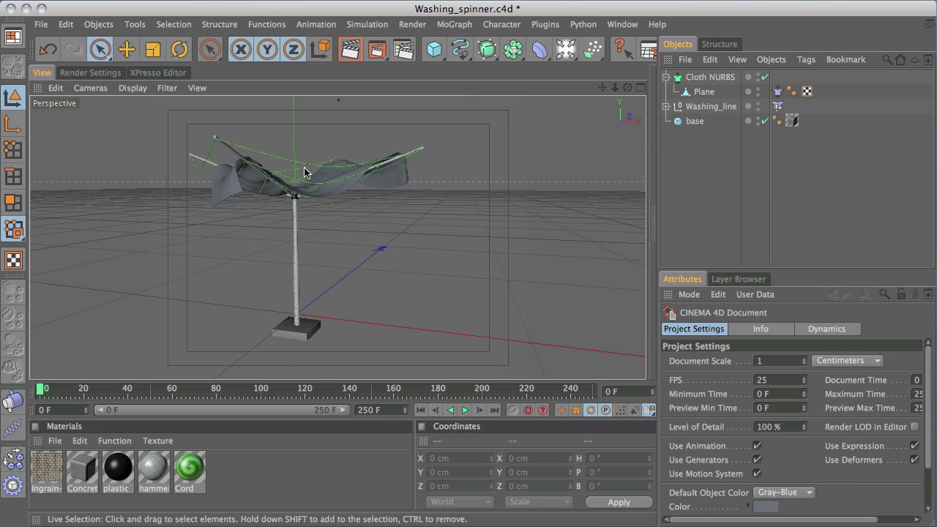
- Examine the washing spinner and its cloth from several angles, and play the animation up to frame 15
left_click_drag(401, 276, 329, 192, "alt")
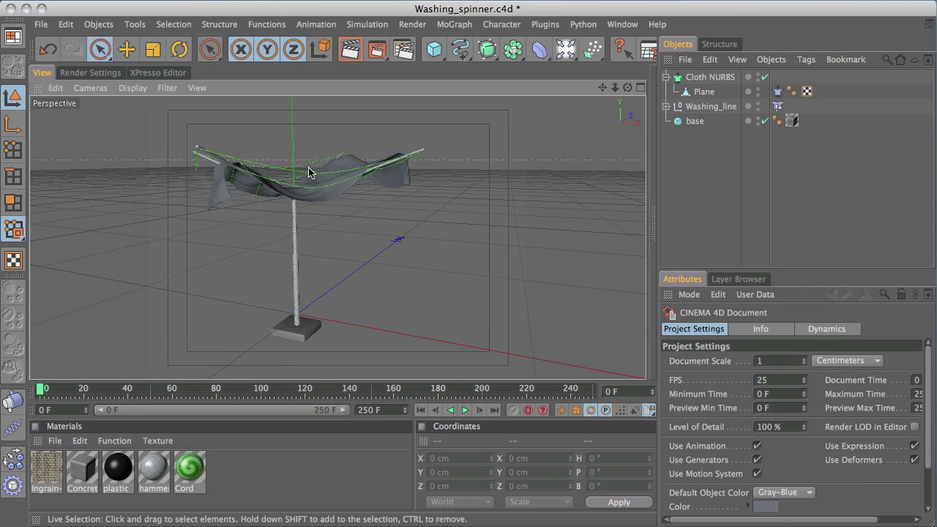
left_click_drag(443, 226, 297, 300, "alt")
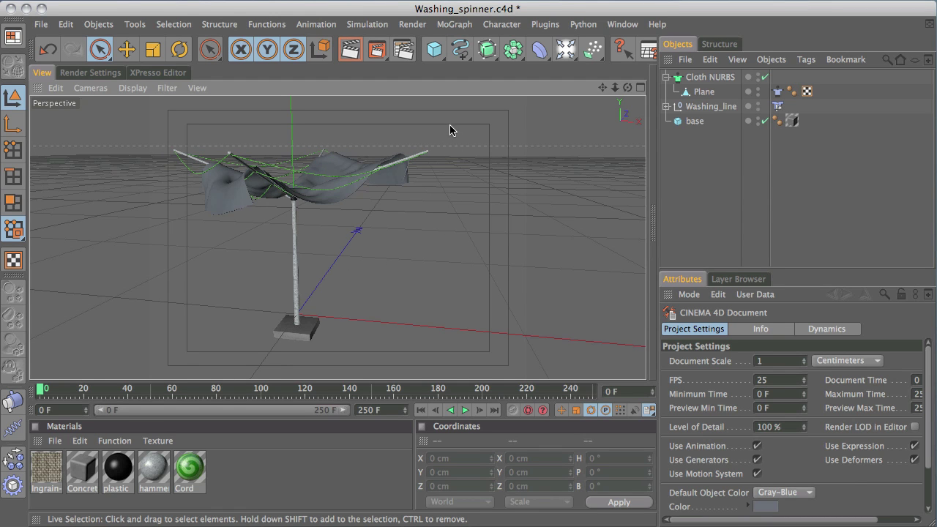
left_click_drag(449, 130, 252, 147, "alt")
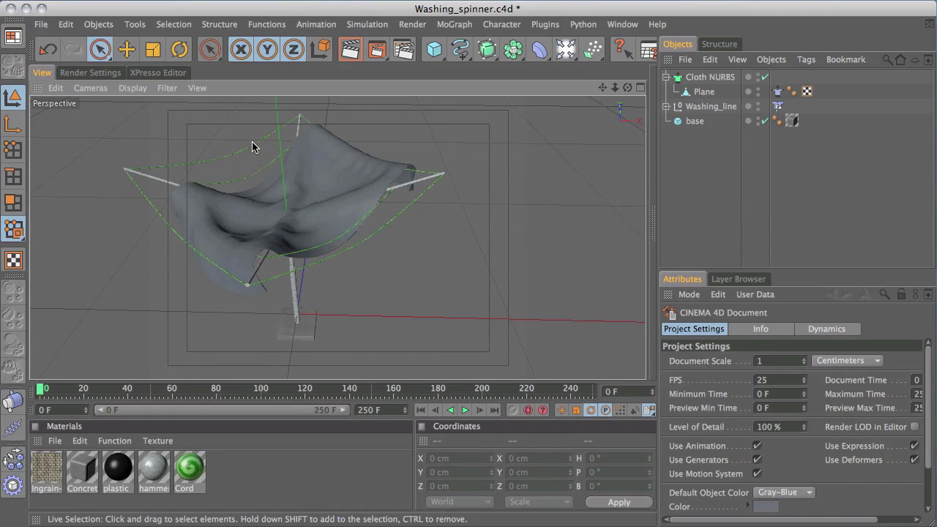
left_click_drag(342, 141, 316, 192, "alt")
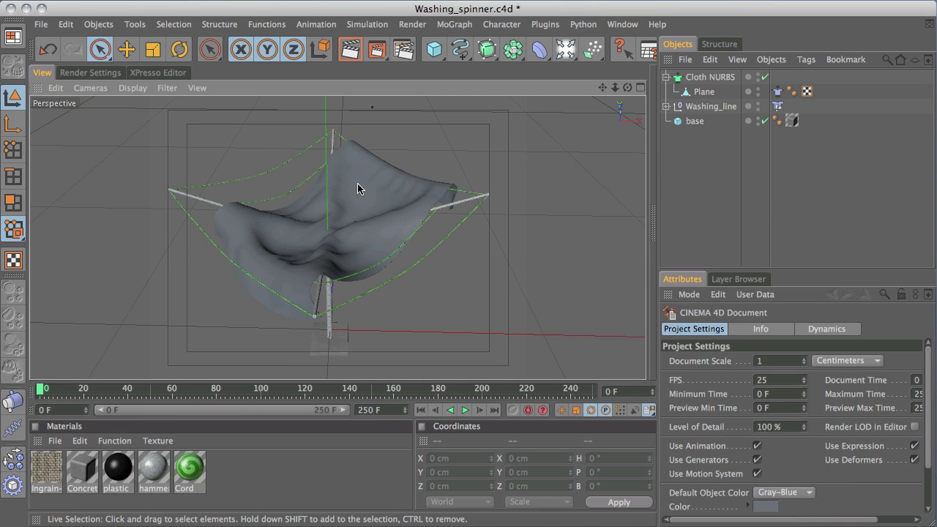
left_click_drag(300, 157, 271, 190, "alt")
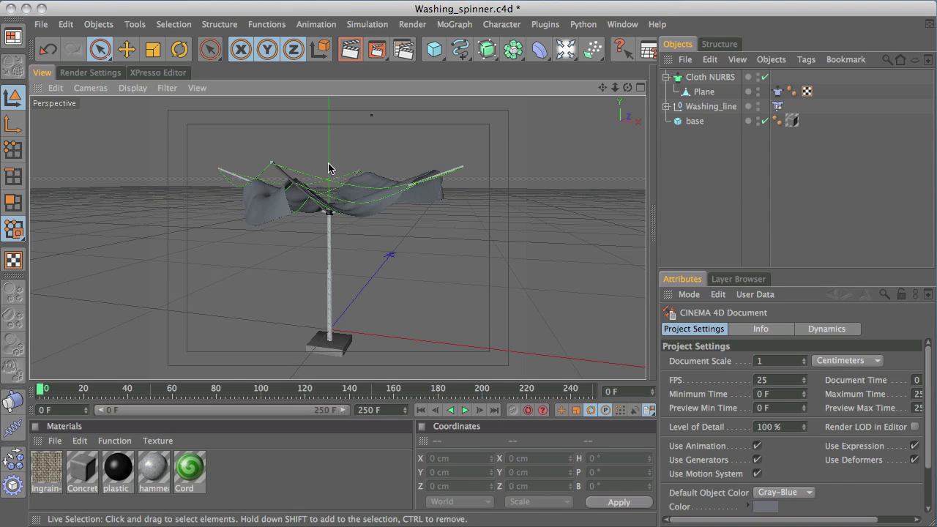
left_click(464, 411)
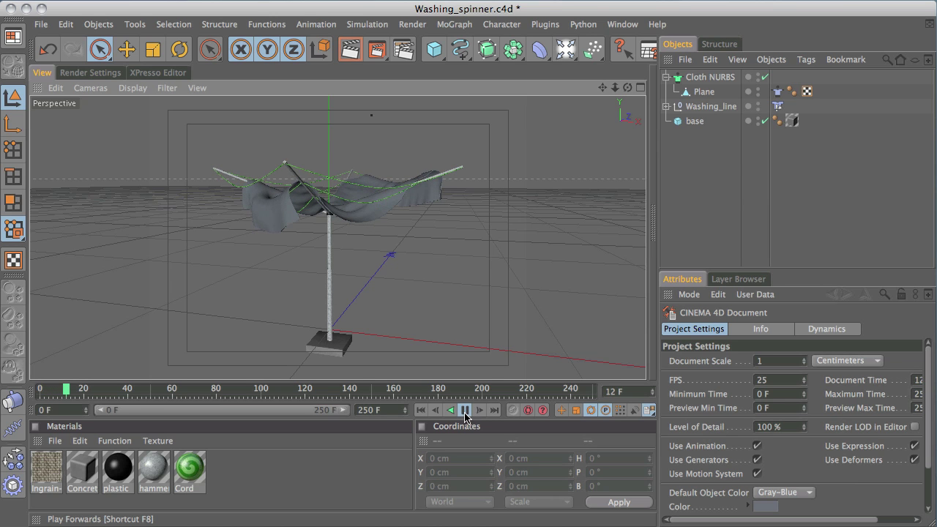
left_click(466, 411)
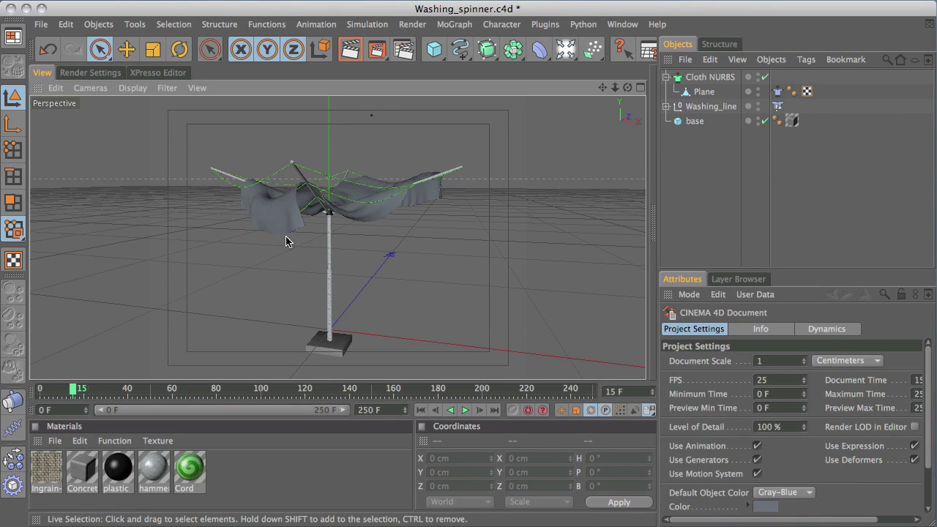
- Inspect the Washing_line object and the draped cloth up close, and save the washing spinner scene
left_click(711, 107)
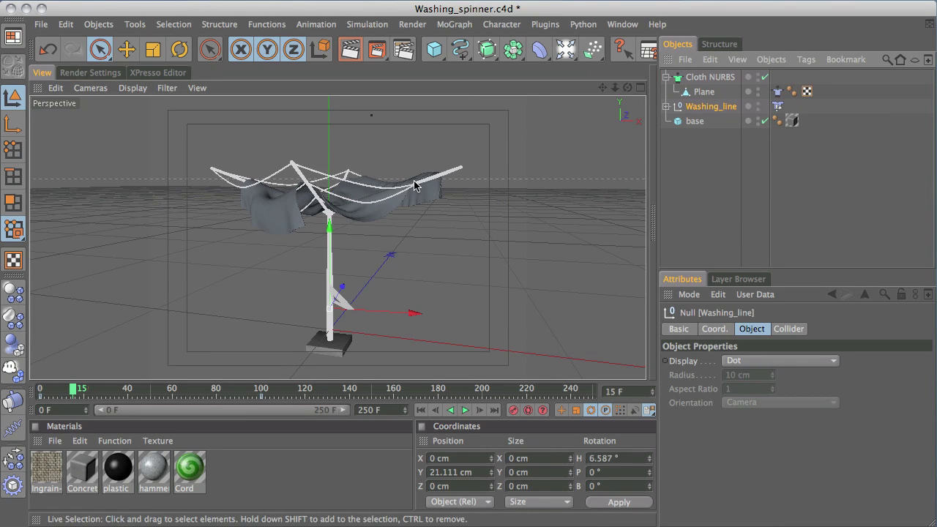
left_click(710, 85)
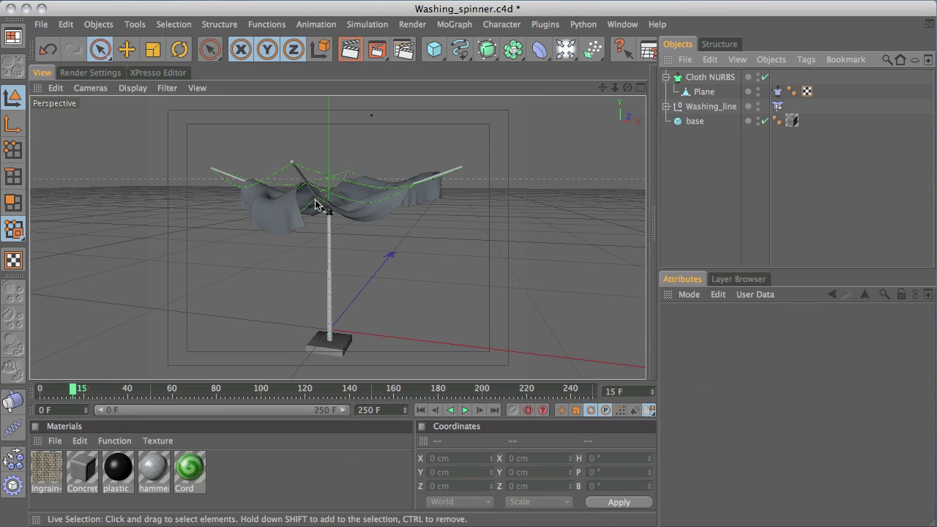
key("2")
left_click_drag(222, 213, 362, 268)
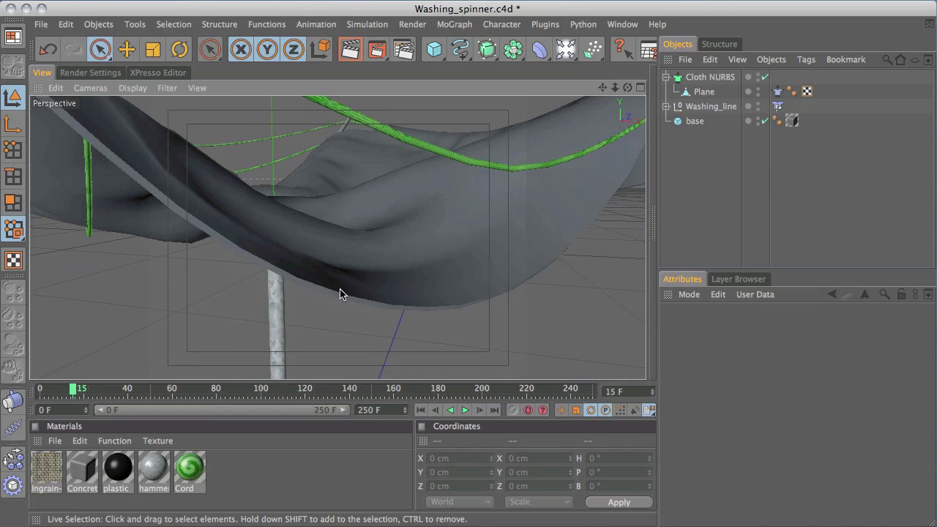
left_click_drag(459, 184, 358, 162)
left_click_drag(343, 199, 382, 186)
key("super+s")
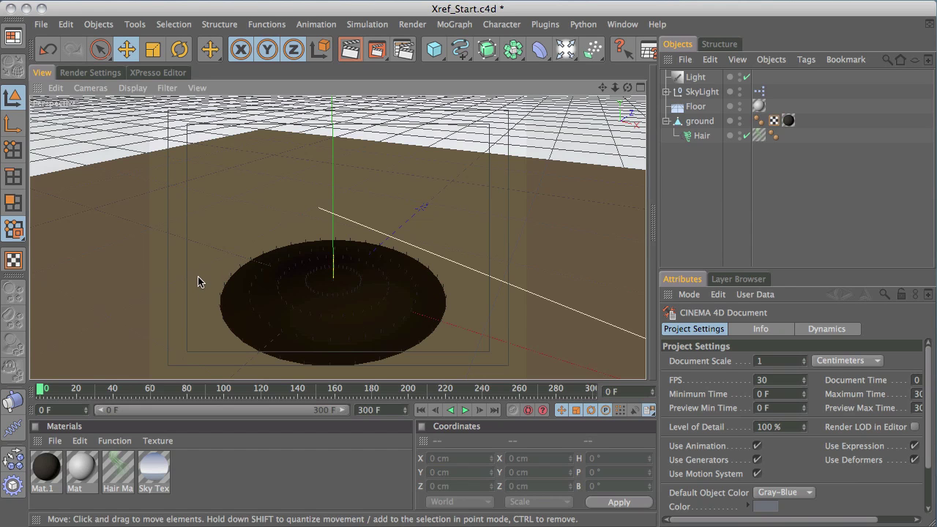
- Examine the Xref_Start scene in the side view and four-view layout, and return to the perspective view
middle_click(319, 171)
middle_click(200, 312)
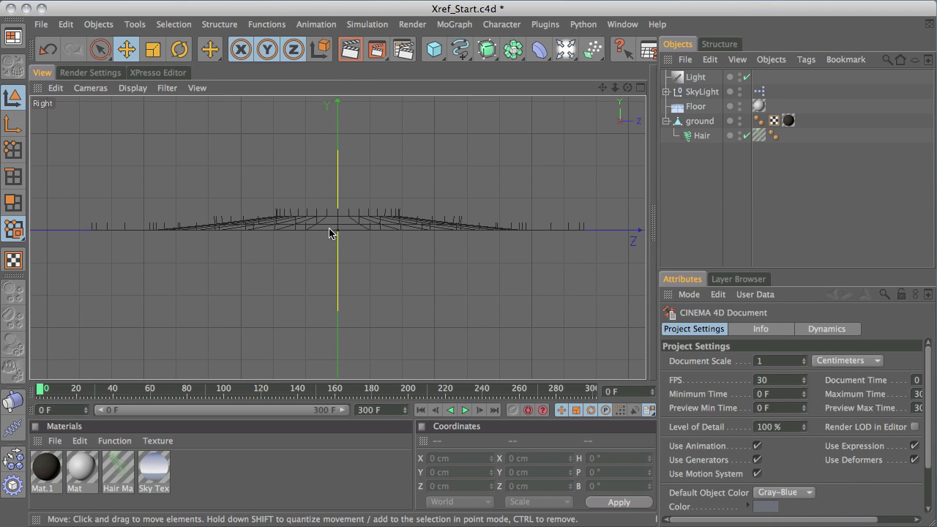
middle_click(289, 224)
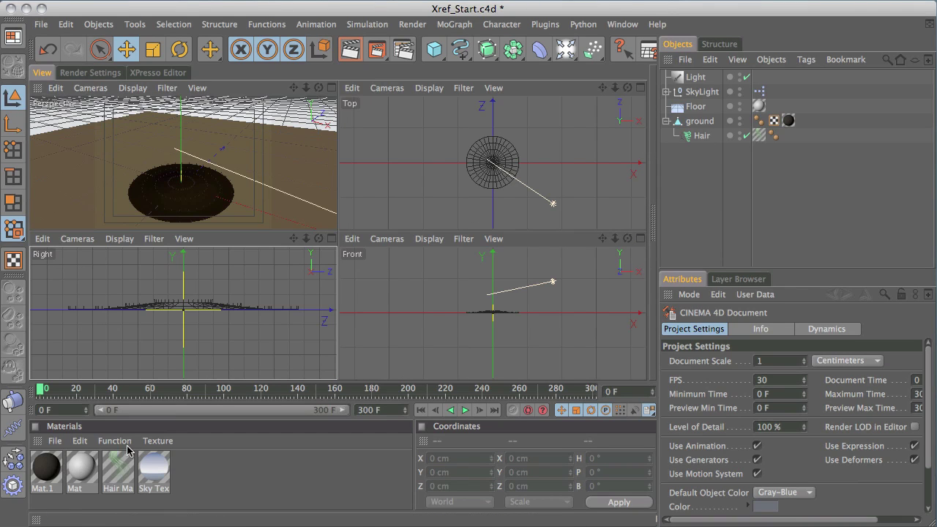
middle_click(248, 153)
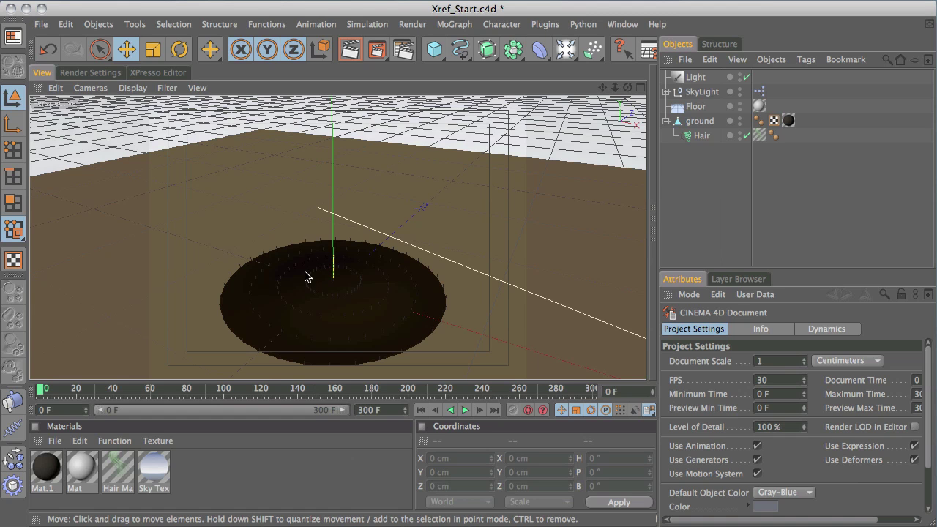
- Look up the XRef command in the Command Manager by filtering command names for "xref", and close the manager
middle_click_drag(335, 50, 178, 57)
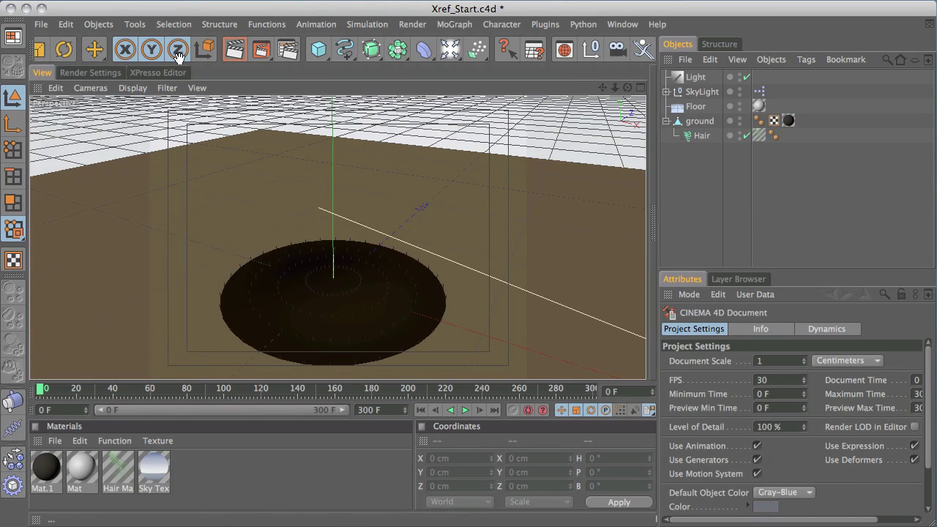
left_click(621, 25)
mouse_move(630, 47)
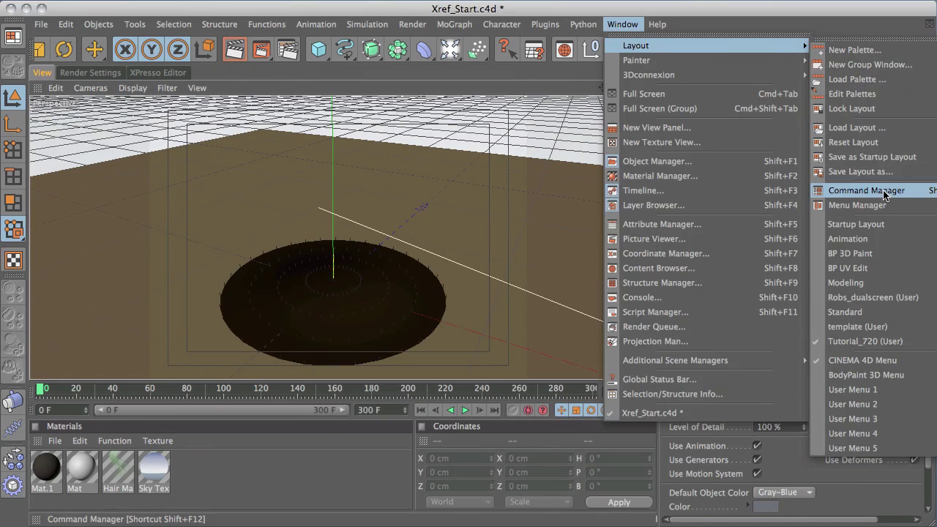
left_click(867, 190)
left_click_drag(498, 364, 469, 16)
left_click(360, 69)
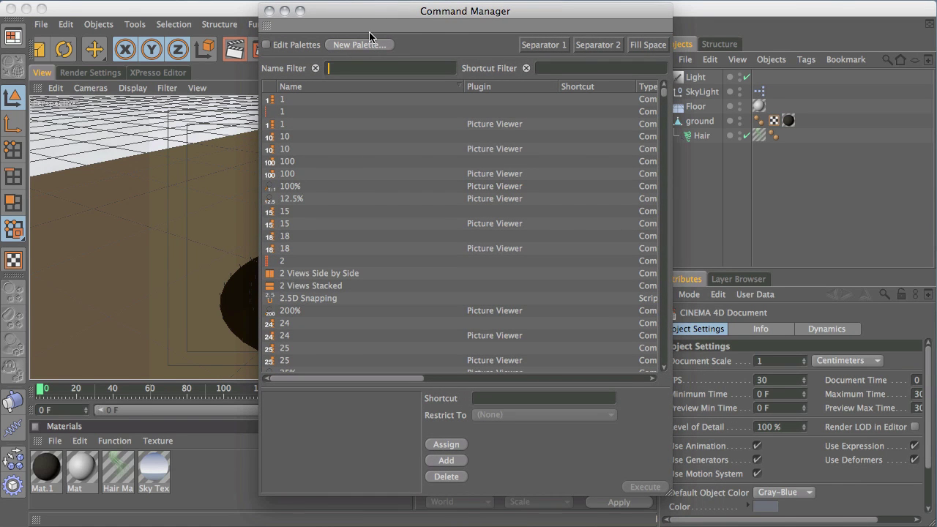
type("xref")
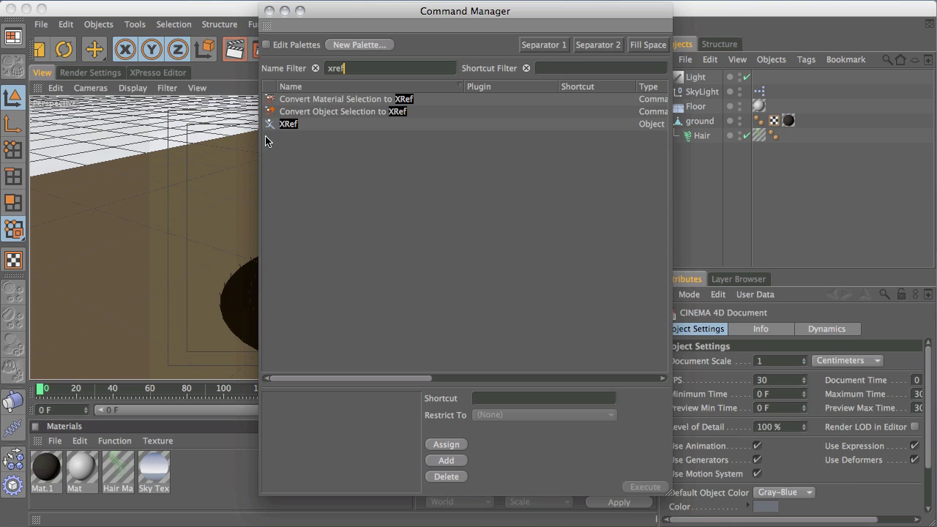
left_click_drag(272, 128, 306, 144)
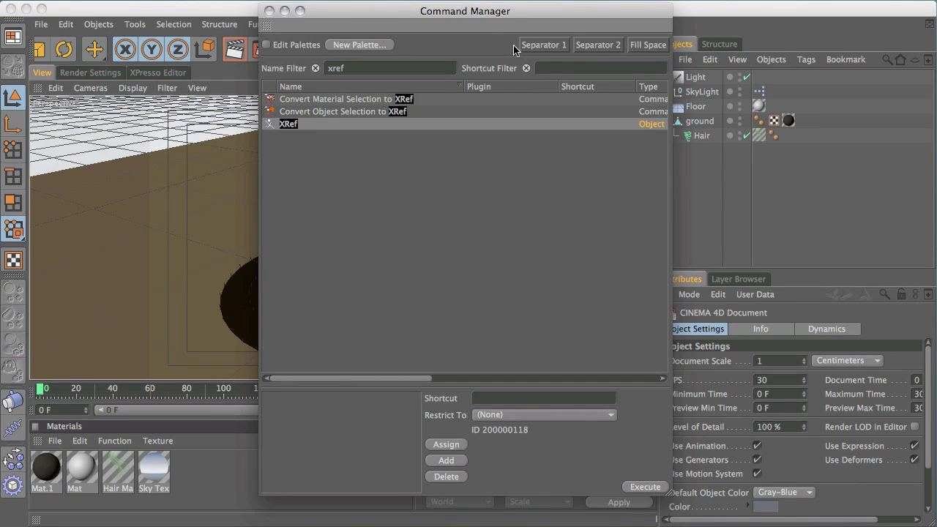
left_click(269, 11)
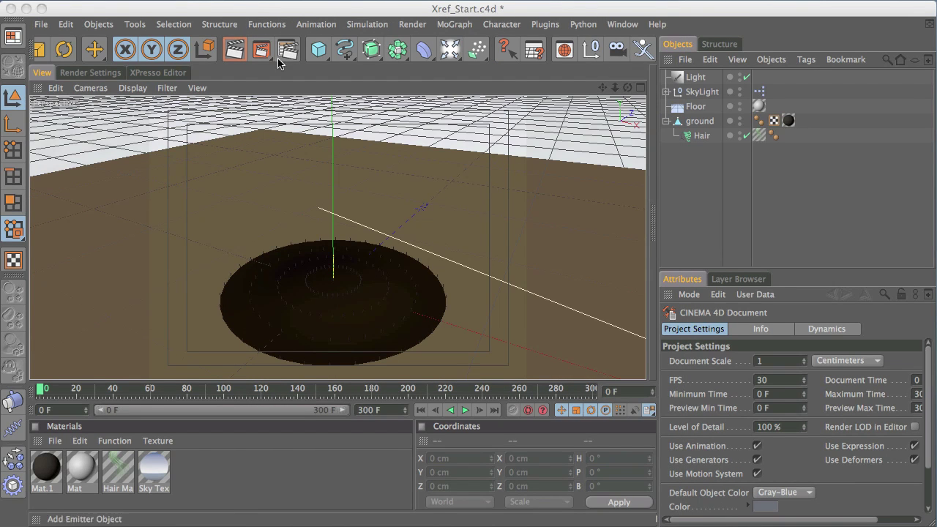
- Add an XRef object to the scene and load Washing_spinner.c4d from the Q&A_144_c4d folder into it
left_click(98, 24)
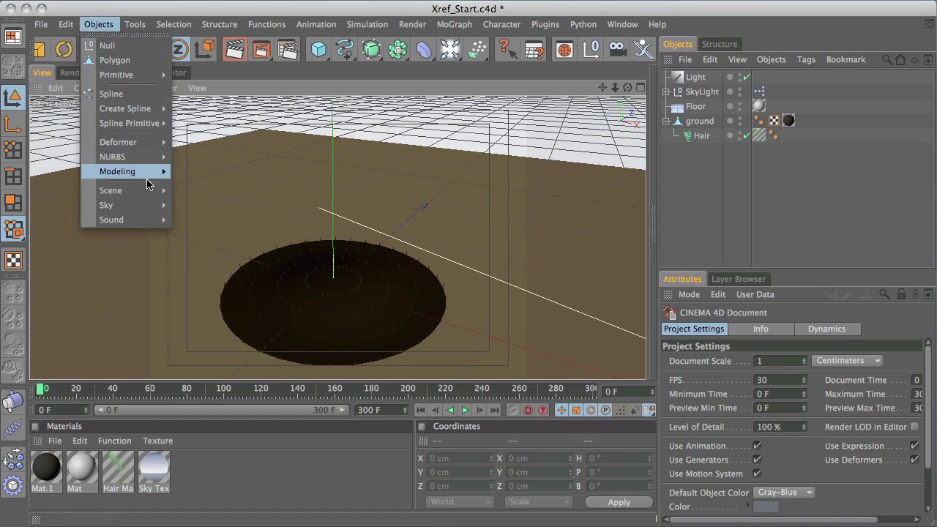
mouse_move(136, 193)
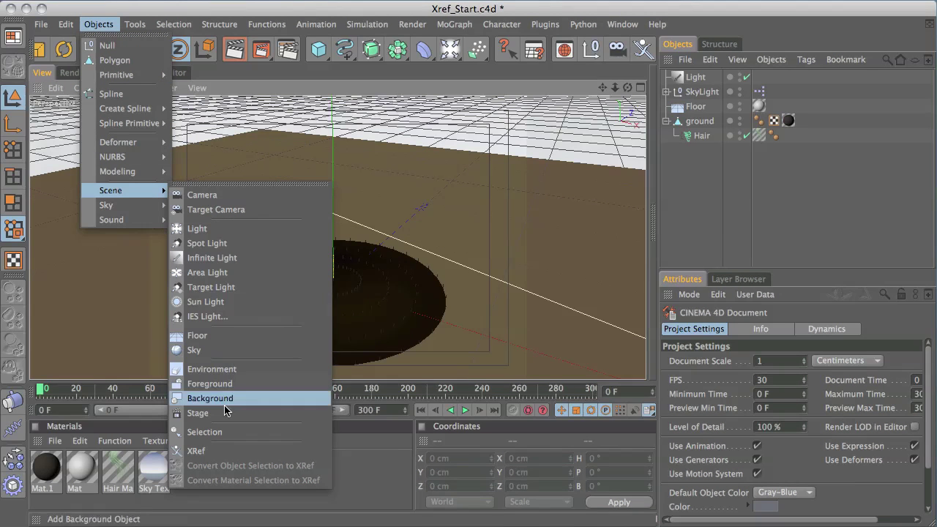
left_click(202, 451)
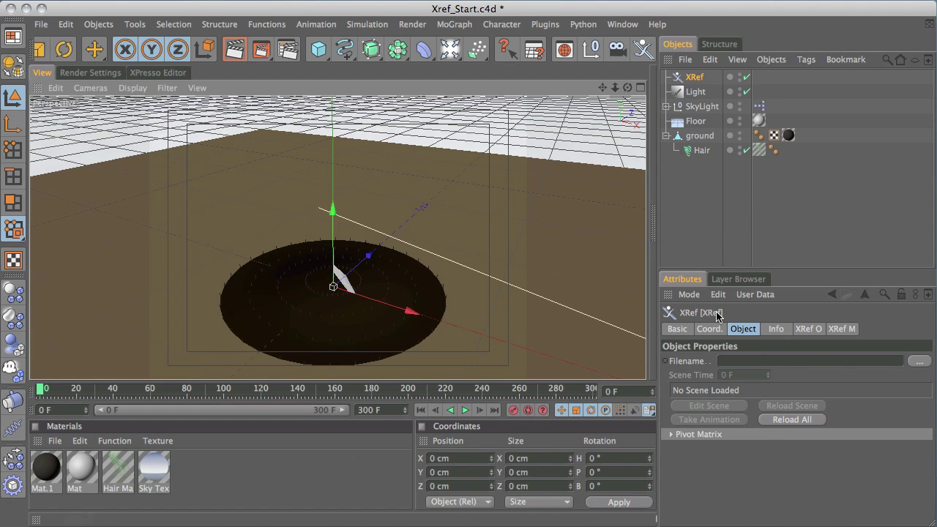
left_click(919, 363)
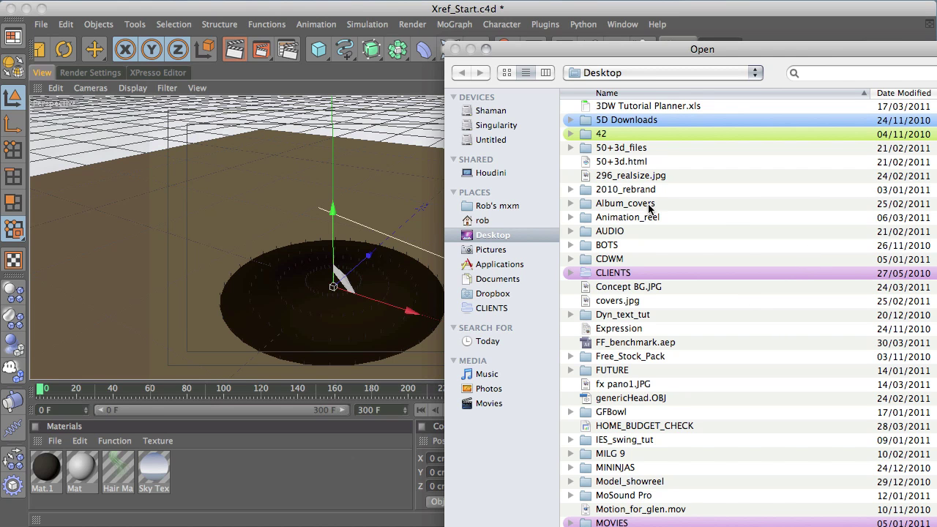
scroll(747, 314, "down", 3)
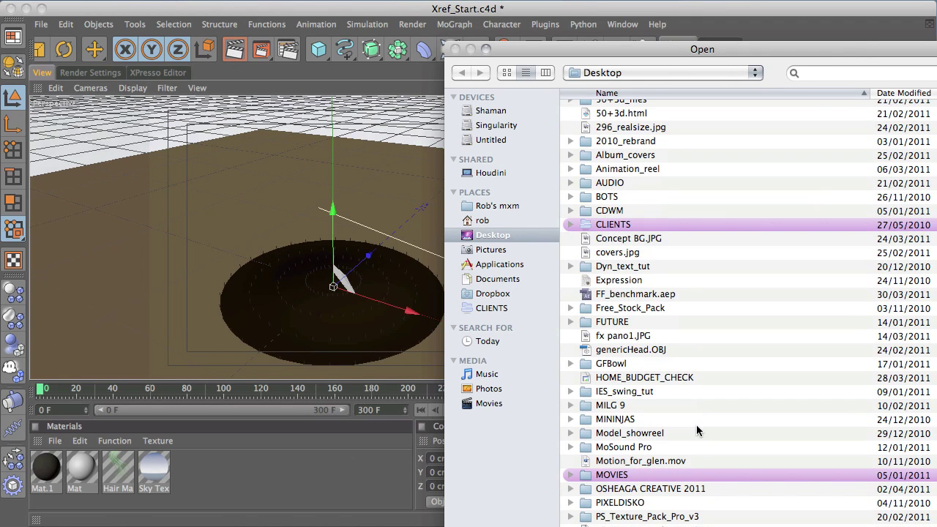
double_click(620, 526)
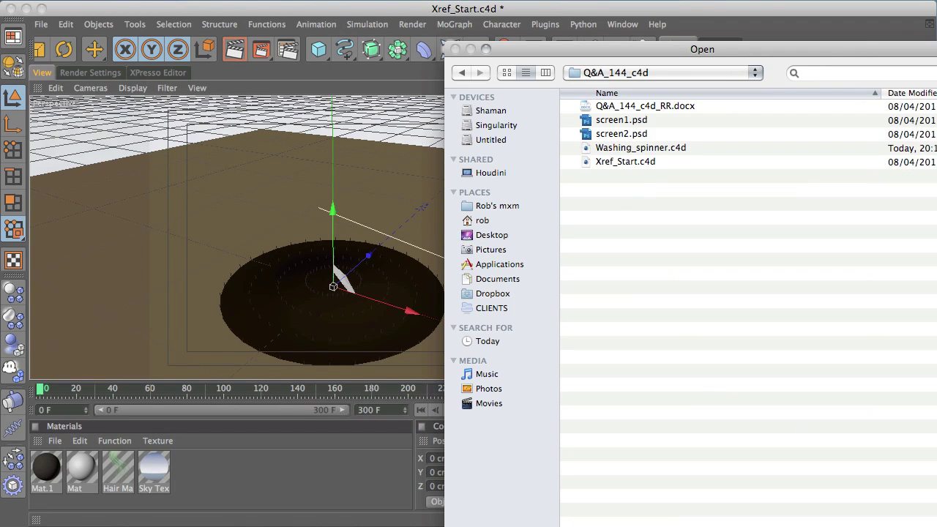
double_click(619, 149)
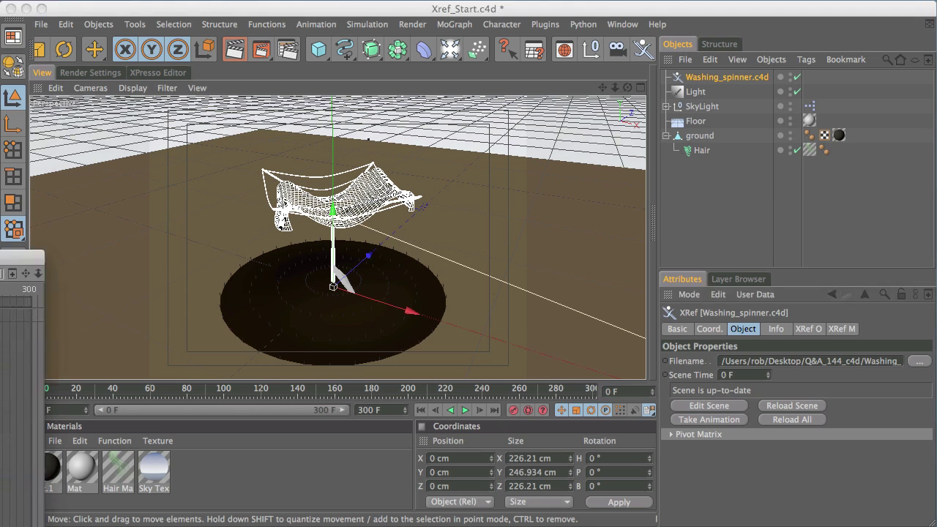
- Check the Timeline for keyframes from the referenced scene, play the animation briefly, and rewind to frame 0
key("shift+F3")
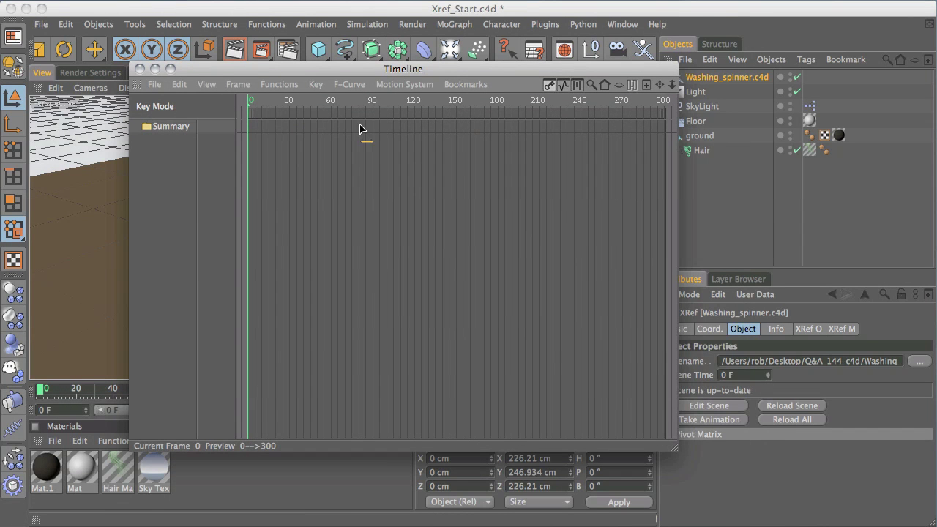
key("shift+F3")
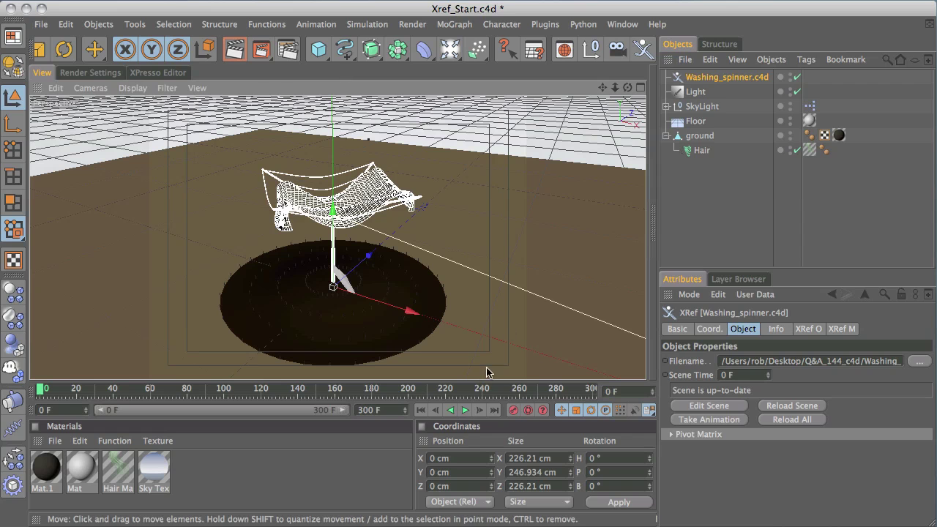
left_click(669, 257)
left_click(463, 412)
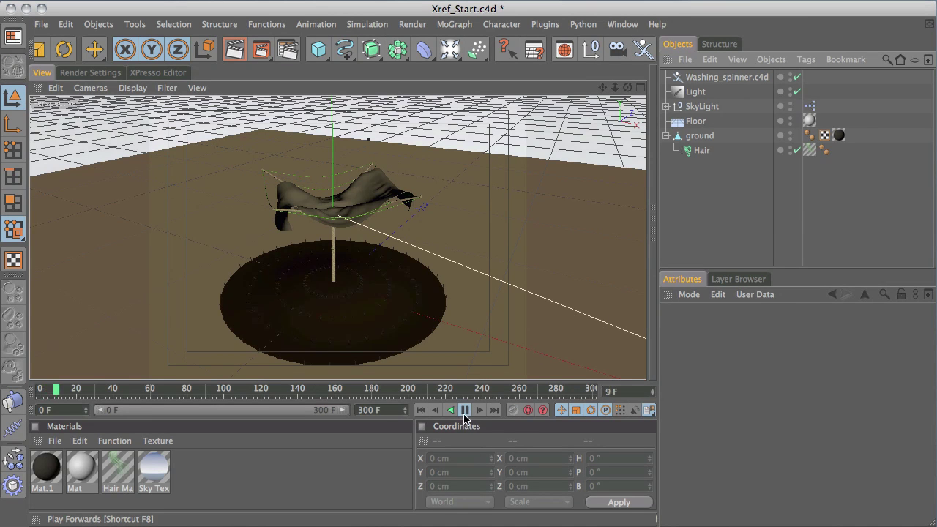
left_click(464, 411)
left_click(420, 411)
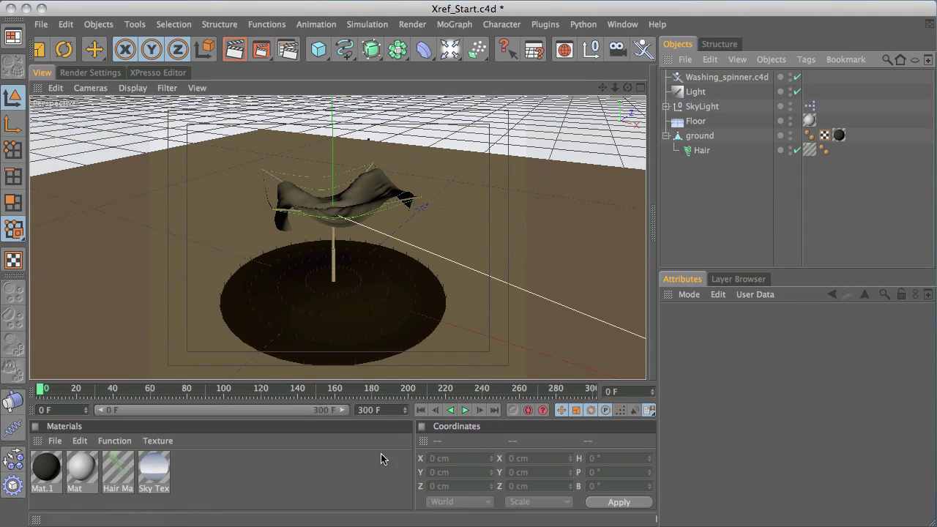
- Raise the Washing_spinner.c4d XRef along Y to about 20.3 cm and undo the extra move made after it
left_click(732, 77)
mouse_move(333, 204)
left_mouse_down()
mouse_move(333, 184)
mouse_move(333, 196)
left_mouse_up()
mouse_move(408, 294)
left_mouse_down()
mouse_move(575, 333)
mouse_move(403, 291)
left_mouse_up()
key("ctrl+z")
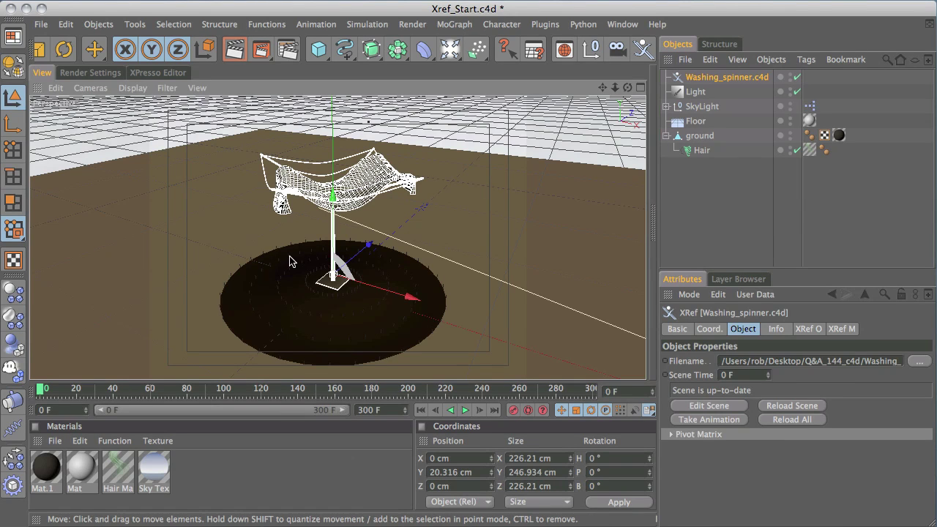
- Take the animation from the referenced Washing_spinner.c4d scene and bring up its keys in the Timeline
key("shift+F3")
left_click_drag(503, 58, 424, 77)
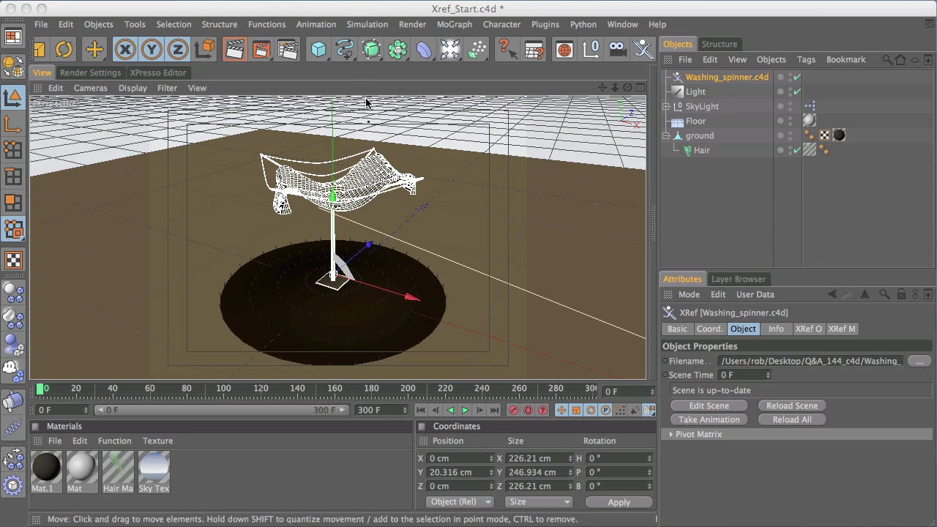
left_click(725, 422)
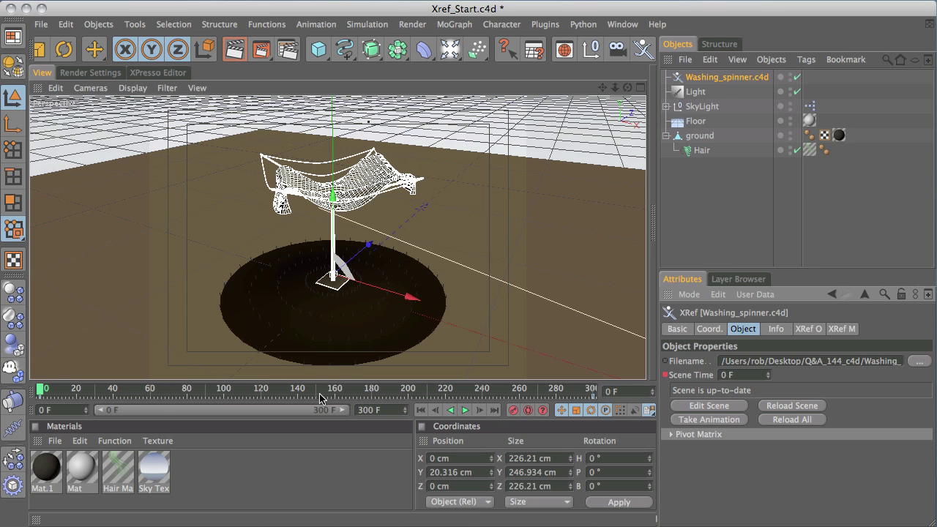
left_click_drag(0, 91, 524, 94)
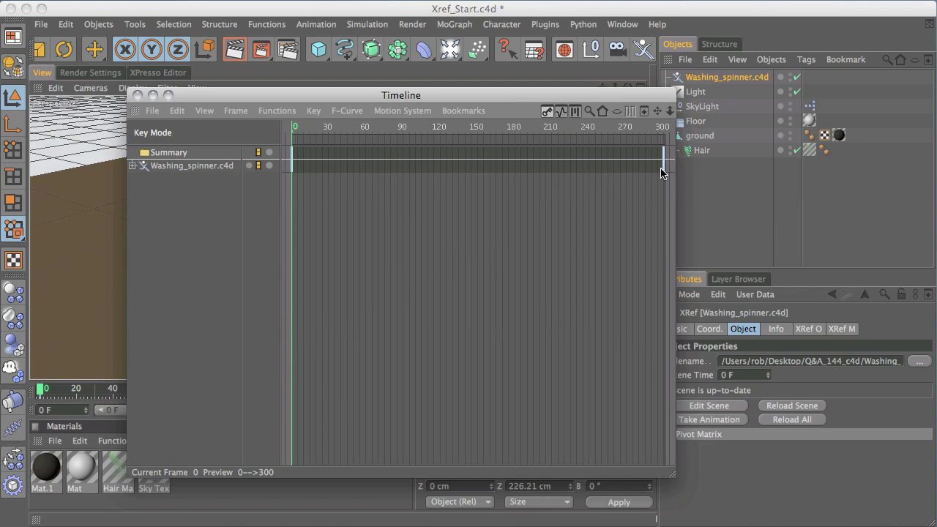
- Select the Washing_spinner.c4d Scene Time track in the Timeline, check its keys across frames 0 to 300, and close the Timeline
left_click(212, 167)
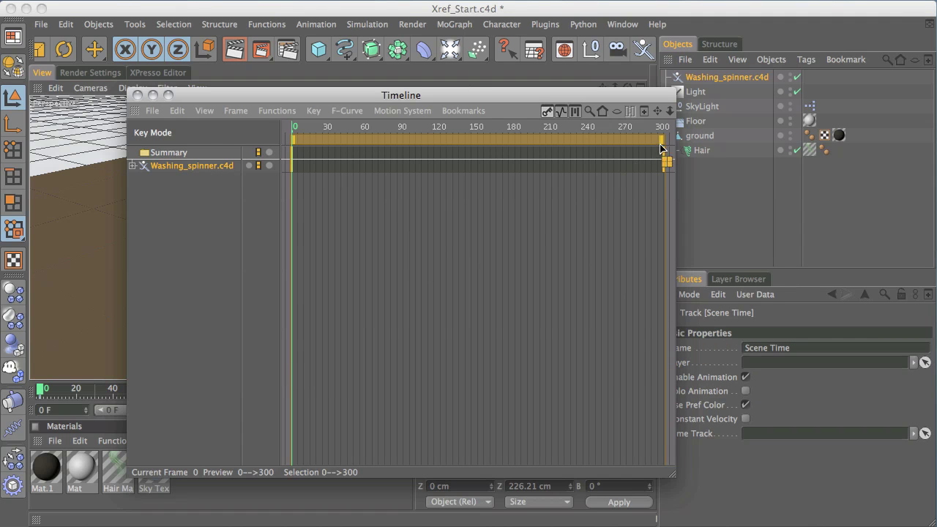
mouse_move(666, 148)
left_mouse_down()
mouse_move(466, 144)
mouse_move(663, 149)
left_mouse_up()
left_click_drag(599, 143, 615, 143)
left_click_drag(648, 95, 242, 158)
key("shift+F3")
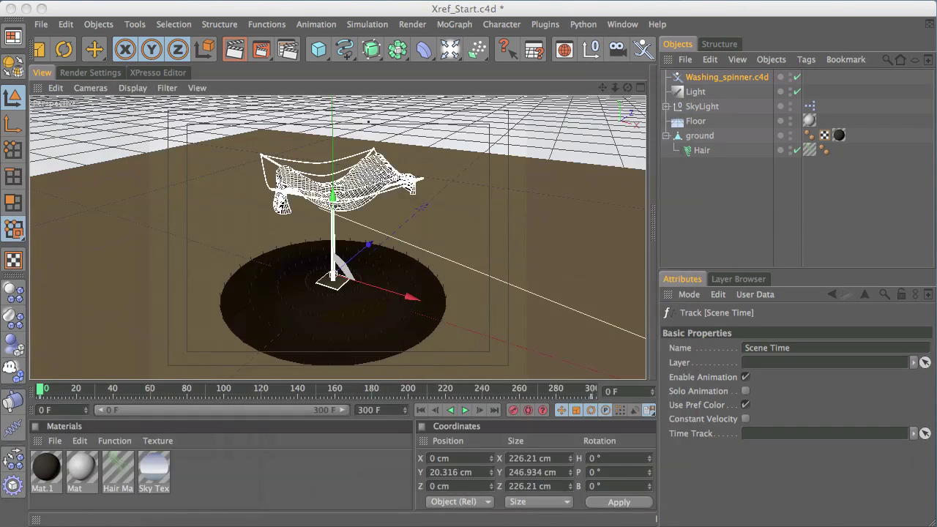
- Play the scene briefly to check the referenced animation, stop it, and rewind to frame 0
left_click(464, 410)
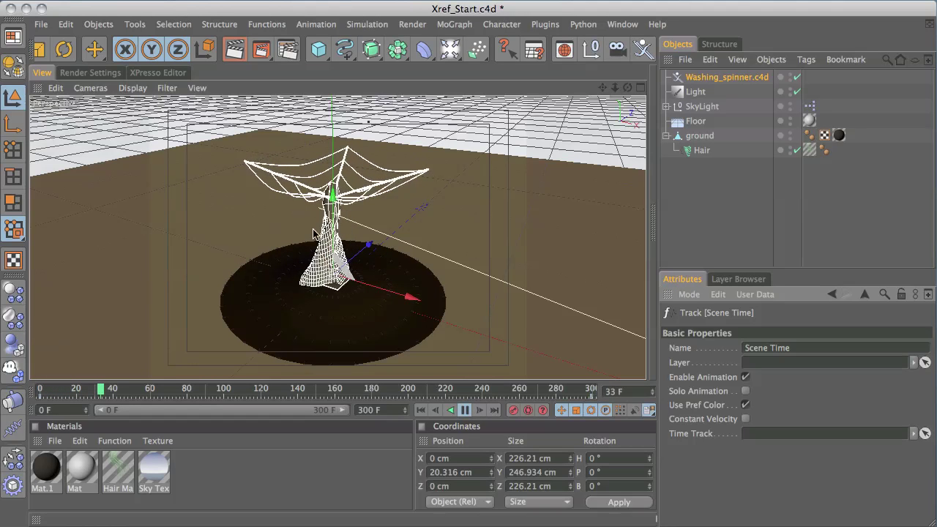
left_click(464, 410)
left_click(420, 412)
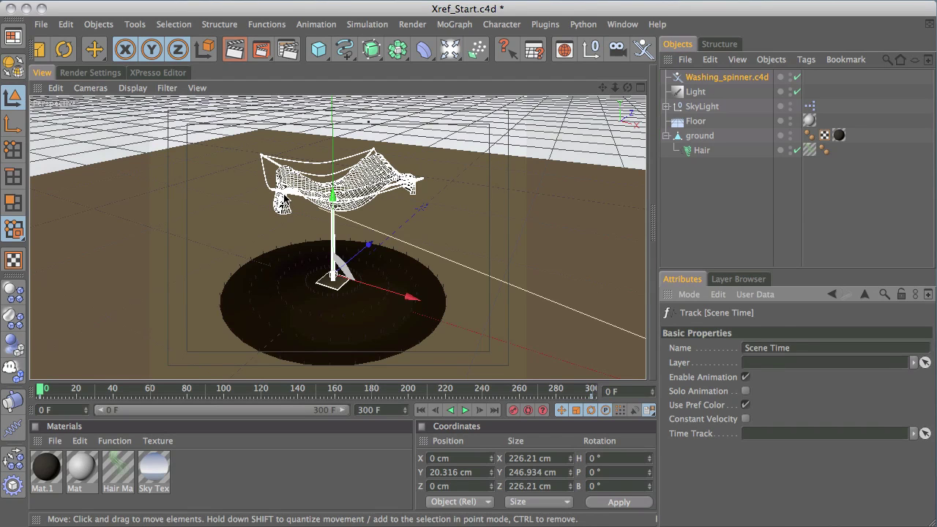
- Open the referenced Washing_spinner.c4d scene for editing from its XRef object and select the Cloth NURBS in it
left_click(717, 79)
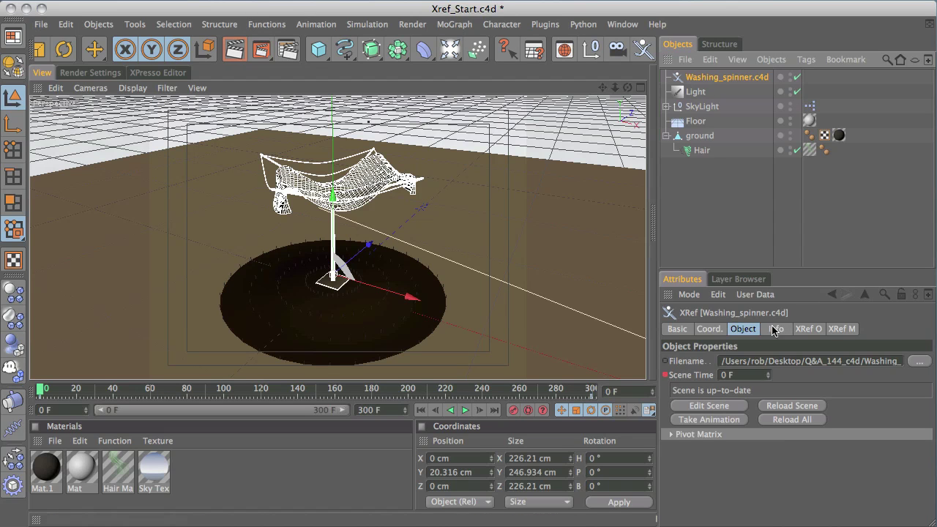
left_click(727, 408)
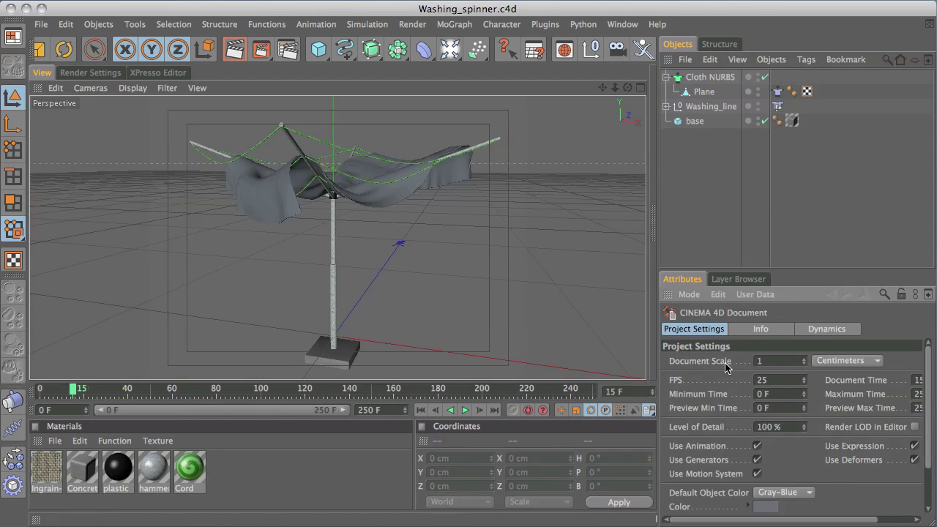
left_click(705, 93)
left_click(709, 78)
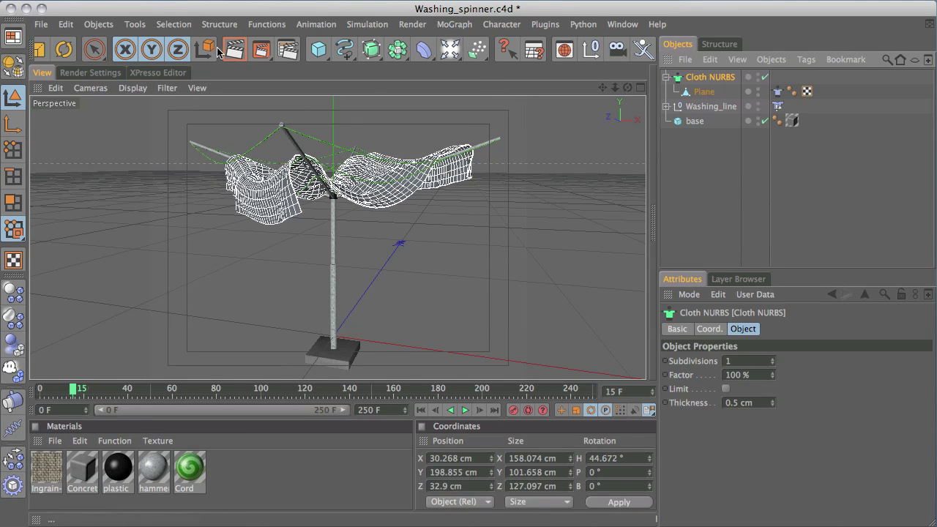
- Move the Cloth NURBS up to about X 25.4, Y 253.3, Z 37.8 cm and save Washing_spinner.c4d
left_click(126, 49)
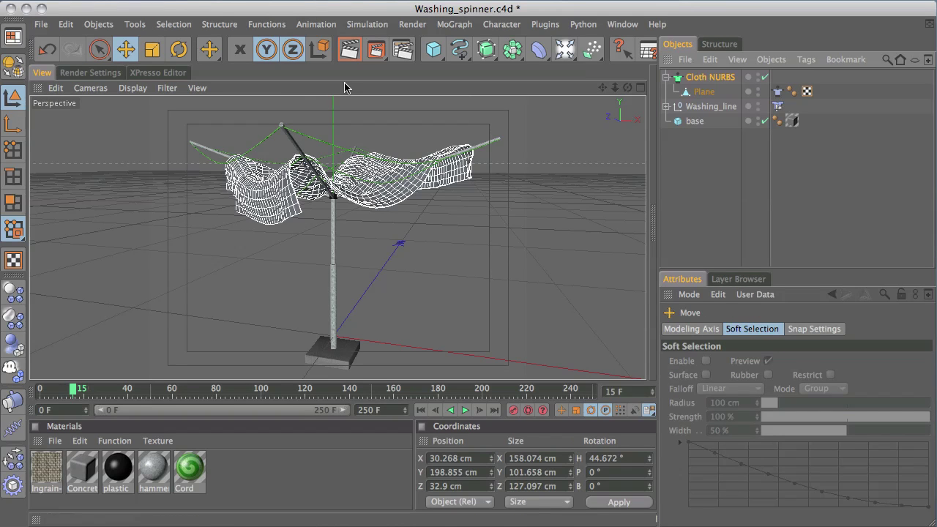
left_click_drag(388, 246, 399, 146)
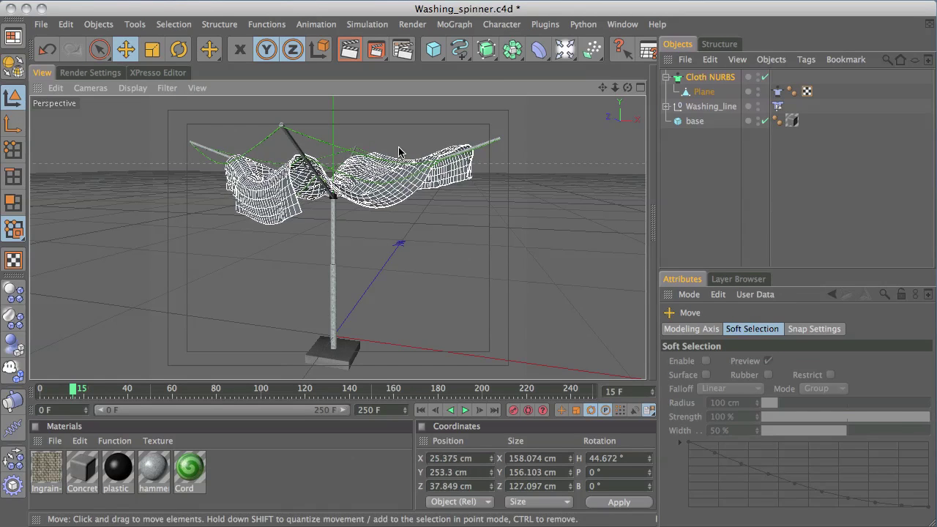
key("super+s")
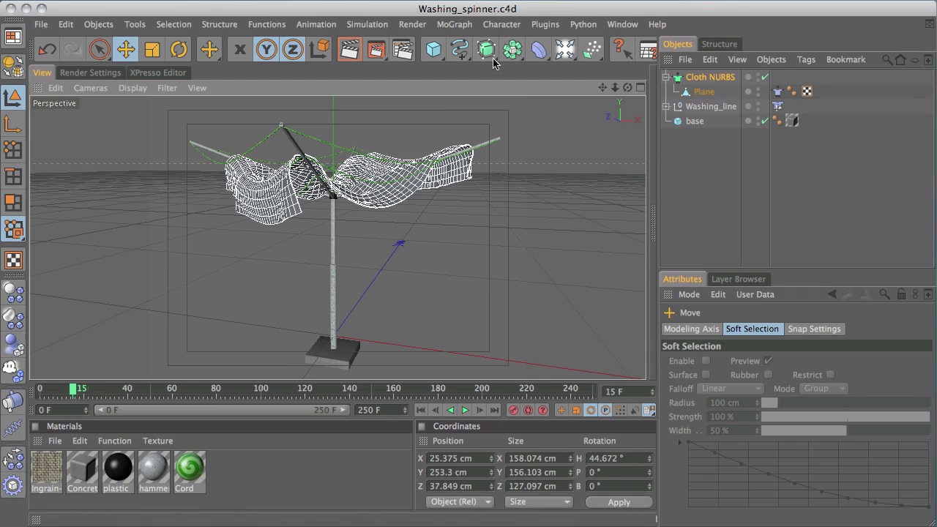
- Switch back to the Xref_Start.c4d document and reload the scene referenced by the Washing_spinner.c4d XRef
left_click(620, 26)
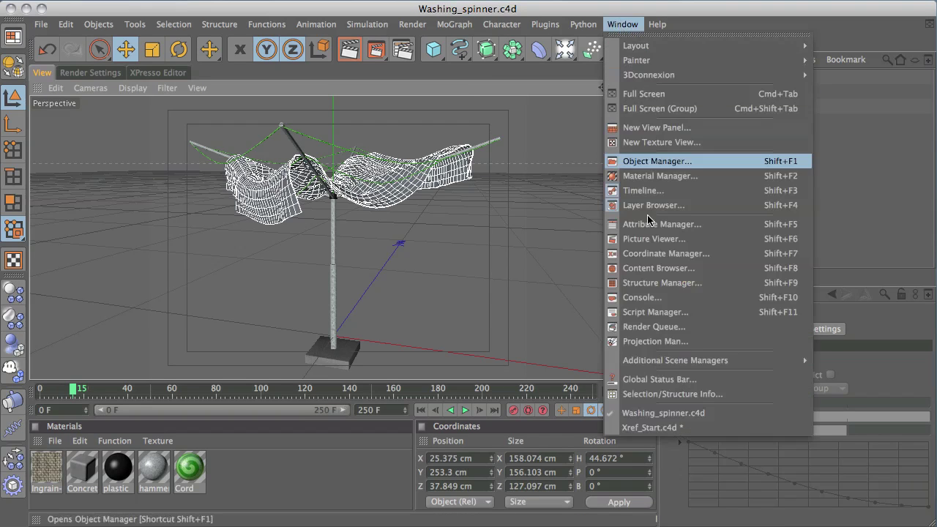
left_click(663, 430)
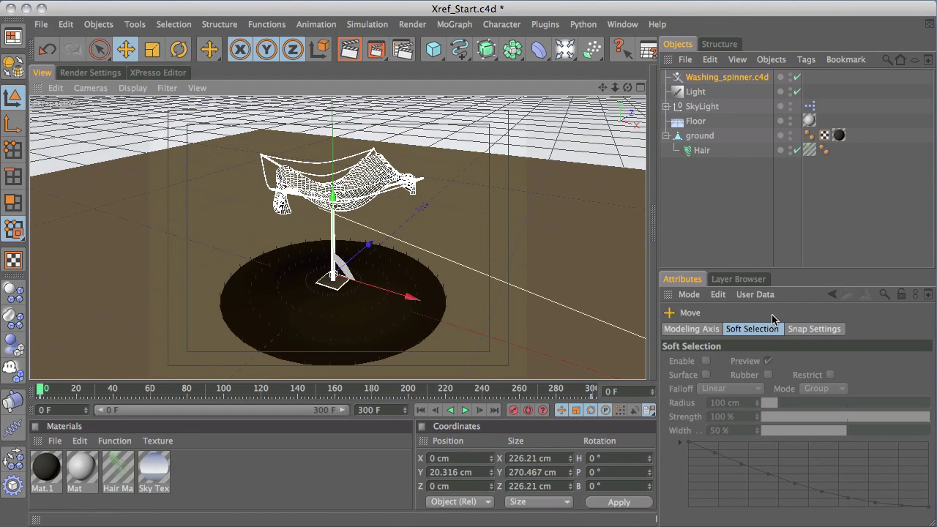
left_click(714, 80)
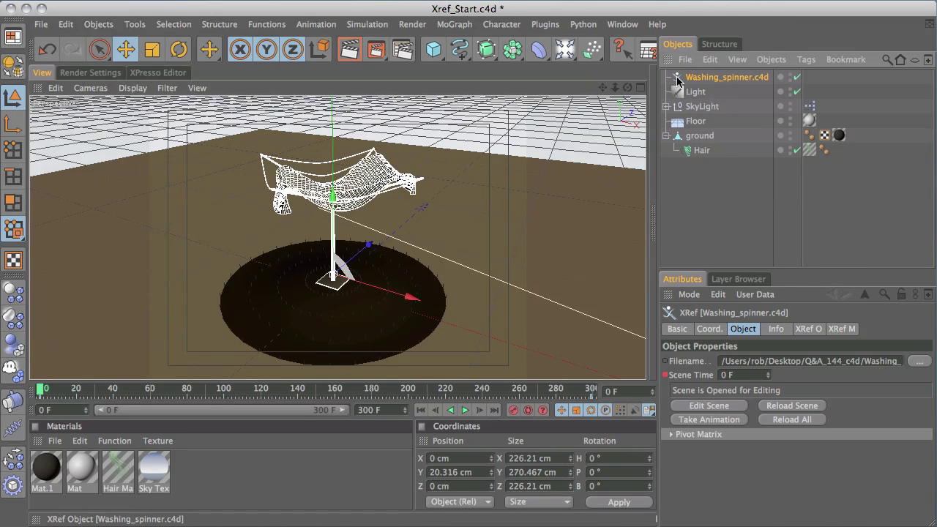
left_click(793, 407)
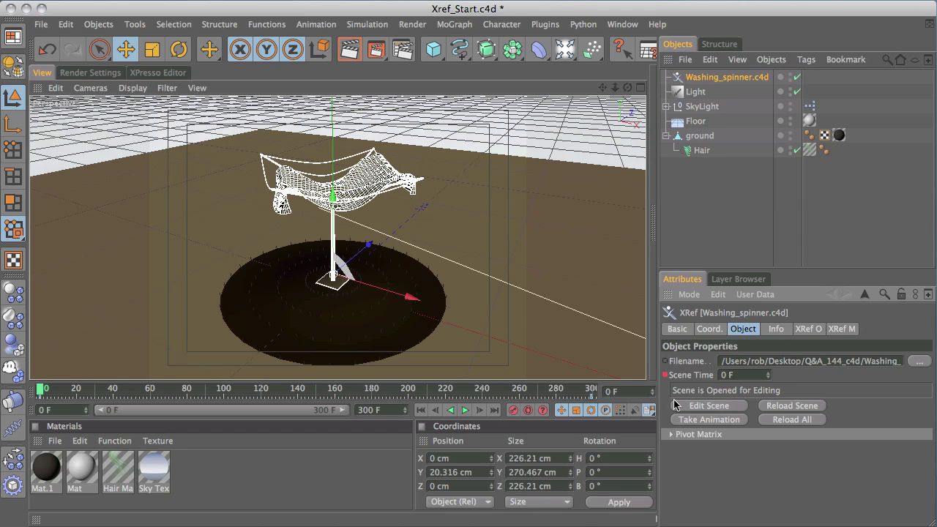
- Bring the Cord material from the XRef's referenced materials into the scene's own materials
left_click(845, 330)
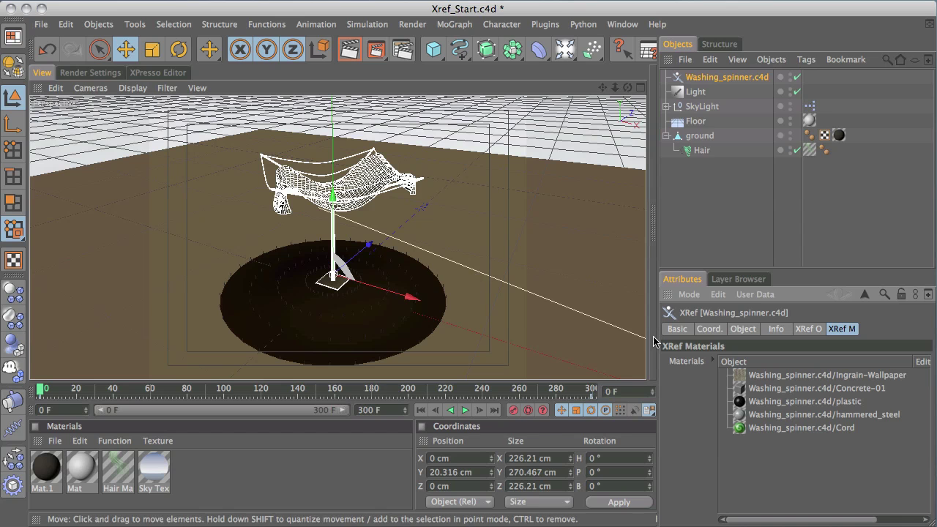
left_click_drag(741, 428, 228, 468)
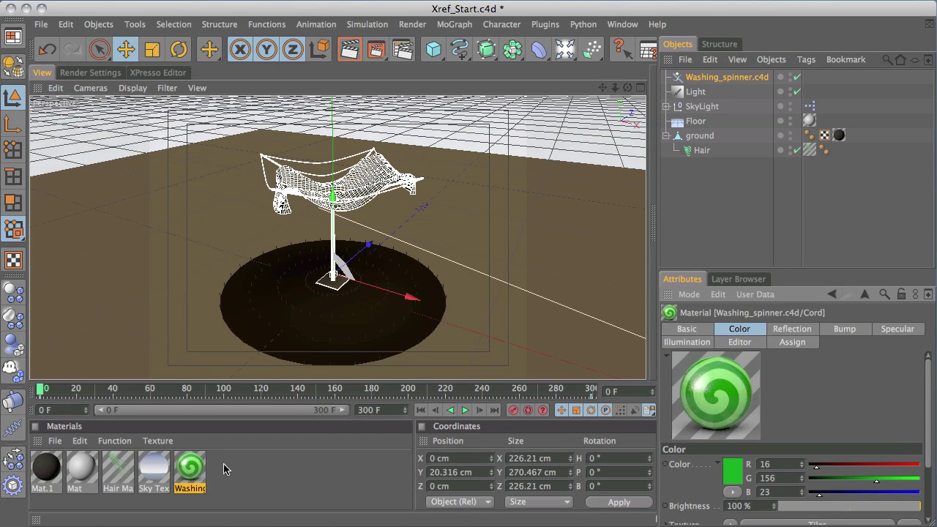
left_click(605, 205)
- Expand the XRef's referenced objects and disable Cloth NURBS and its child Plane in both the editor and the render
left_click(728, 77)
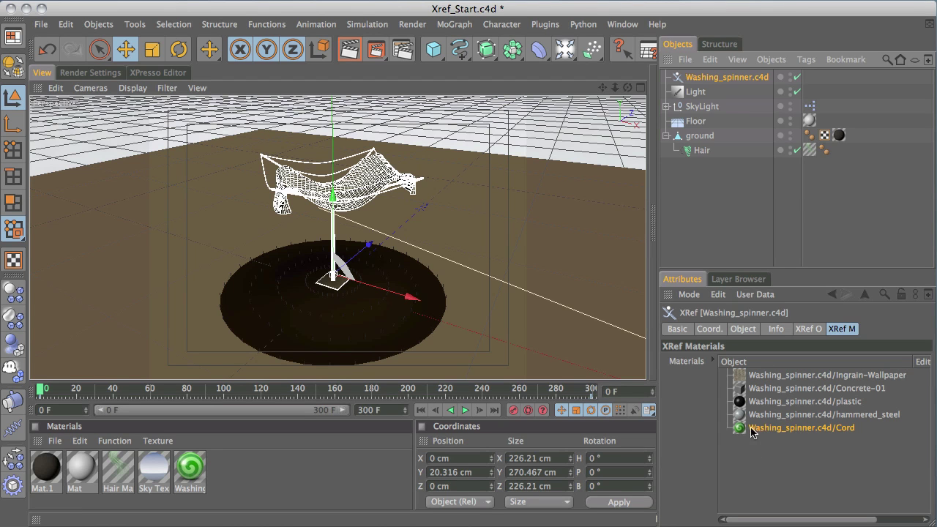
left_click(808, 328)
left_click(723, 402)
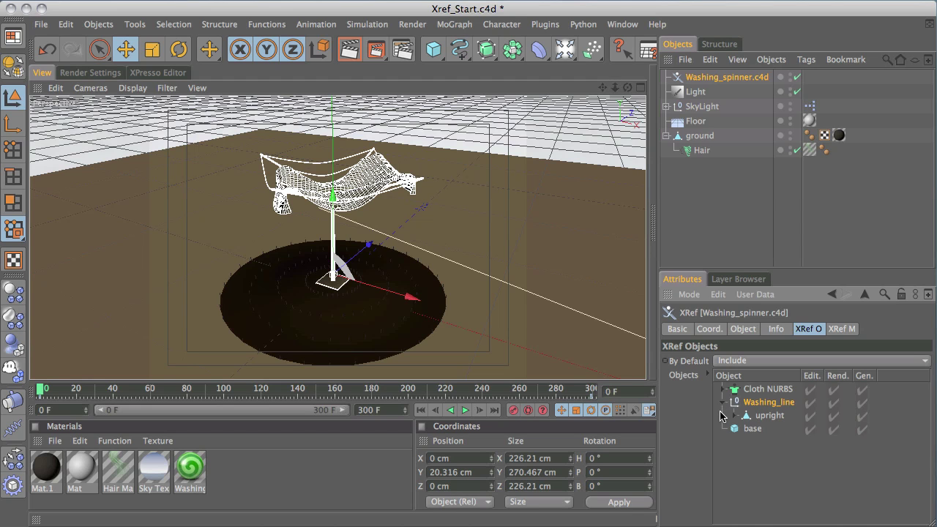
left_click(722, 388)
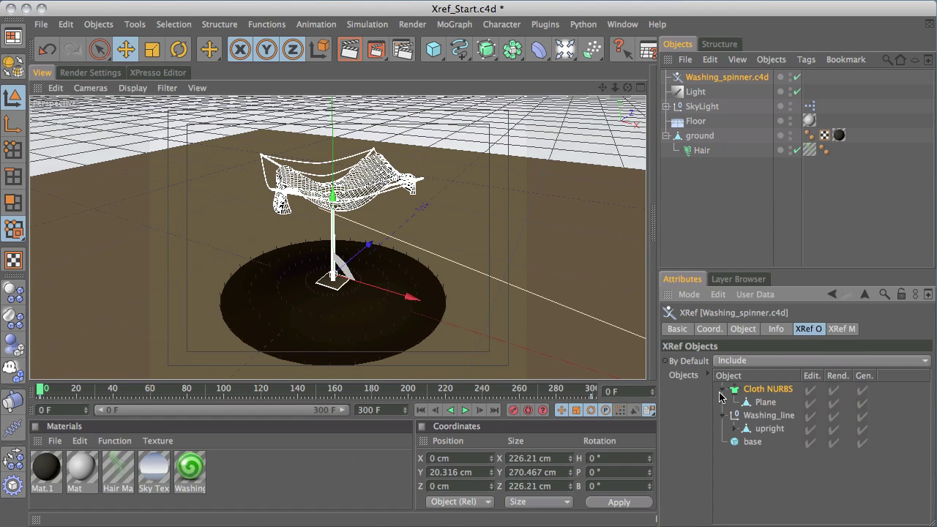
left_click(811, 391)
left_click(811, 405)
left_click(836, 405)
left_click(835, 391)
left_click(812, 392)
left_click(812, 404)
left_click(834, 402)
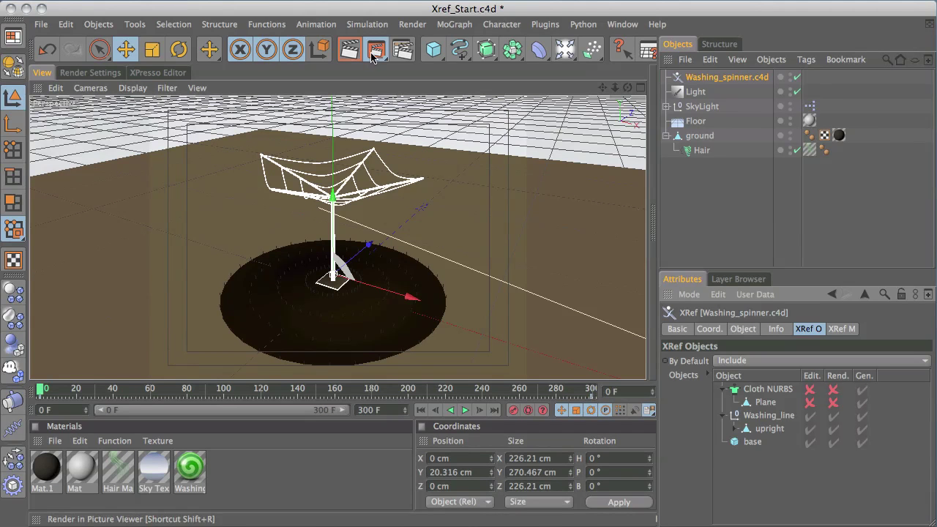
- Render a region of the viewport around the top and pole of the washing spinner
left_click_drag(375, 49, 420, 69)
left_click_drag(242, 133, 449, 266)
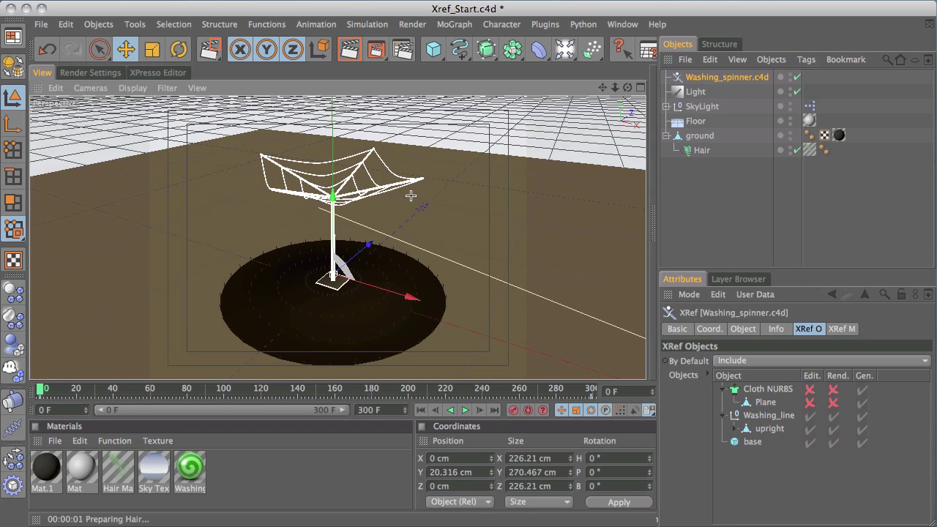